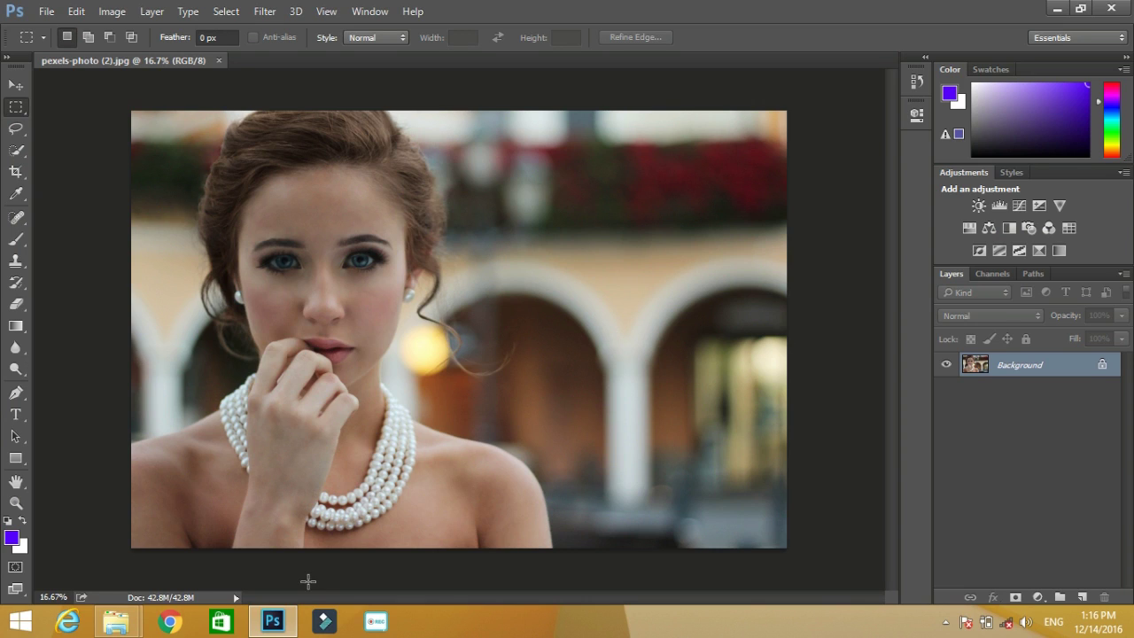
Step: Open pexels-photo (2).jpg in the Camera Raw Filter from the Filter menu
click(269, 14)
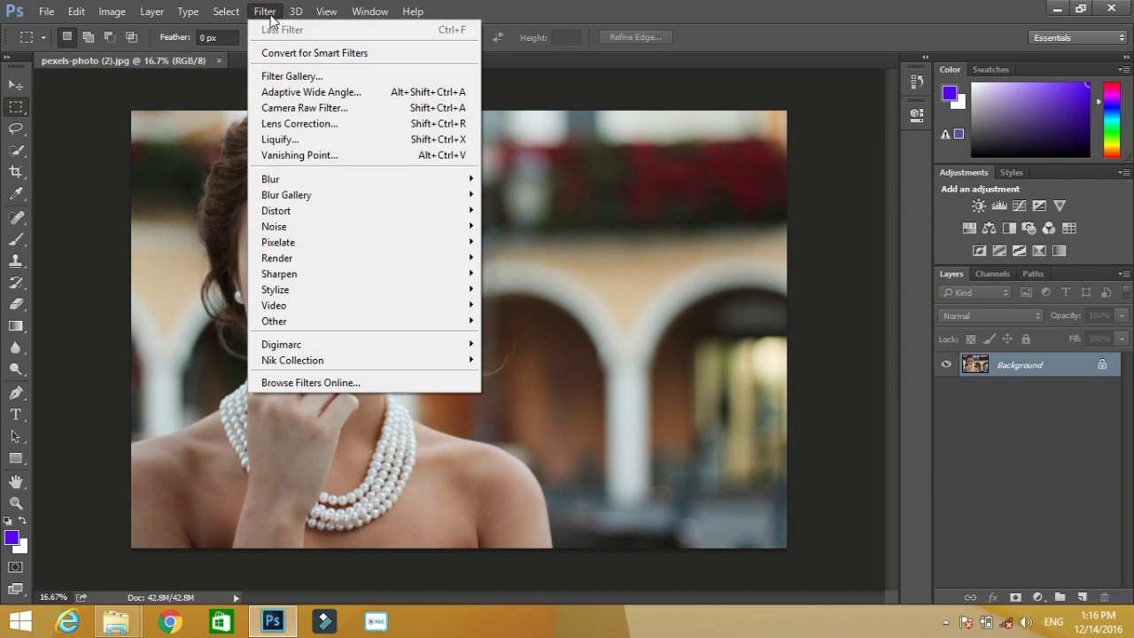
click(282, 110)
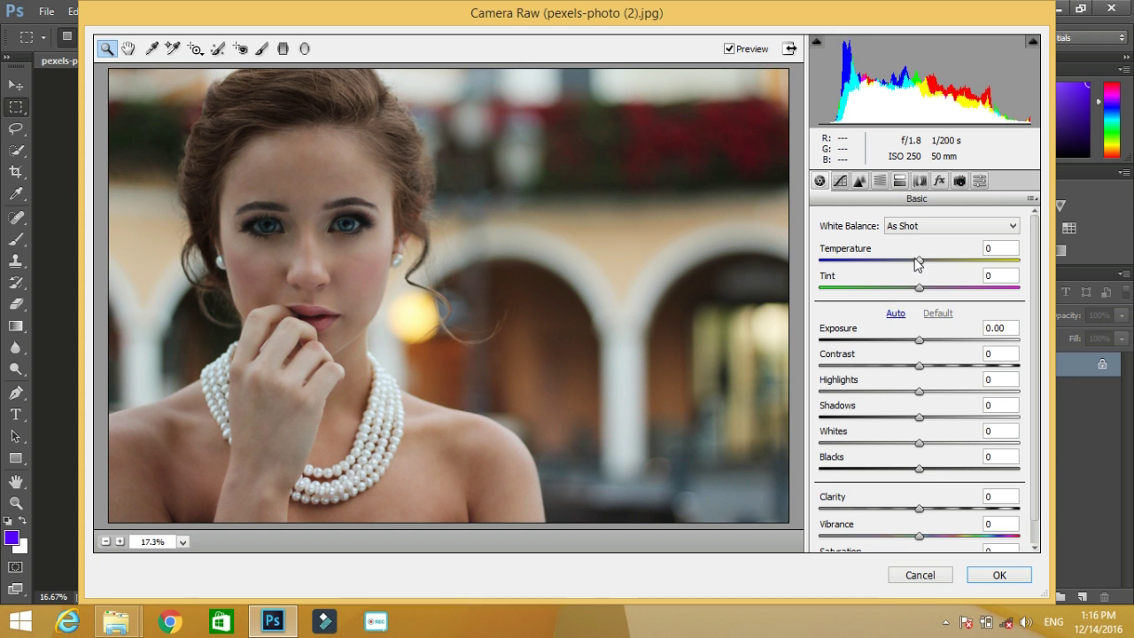
Step: In the Basic panel set Temperature +40, Contrast +30, Highlights +13, Shadows -28, Whites -23, Blacks -35
drag(938, 258, 961, 268)
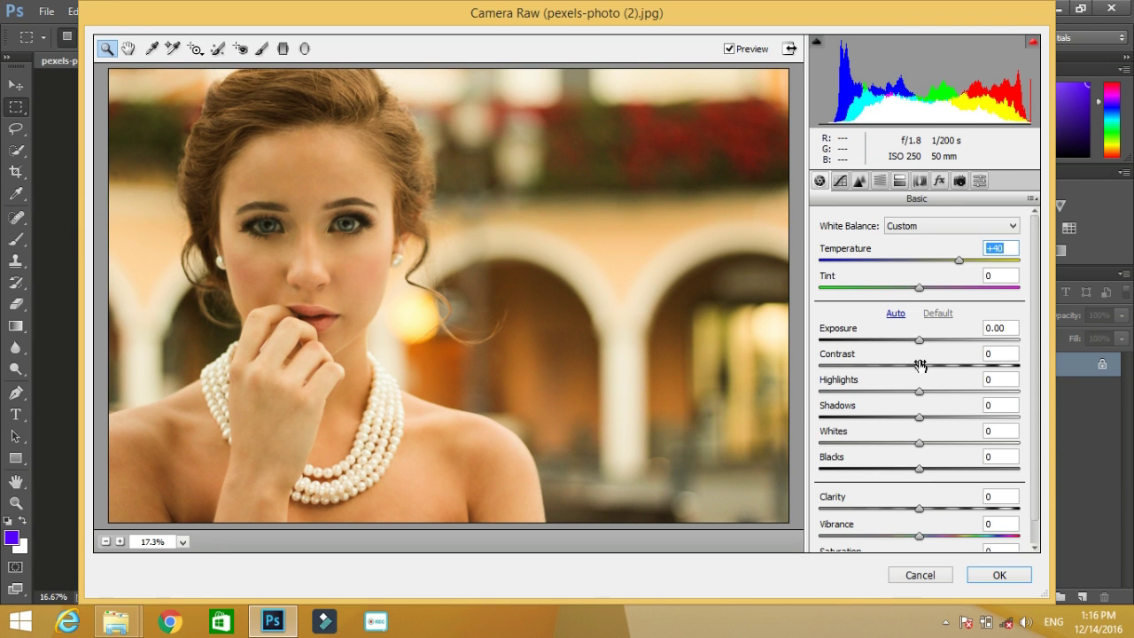
drag(919, 368, 933, 394)
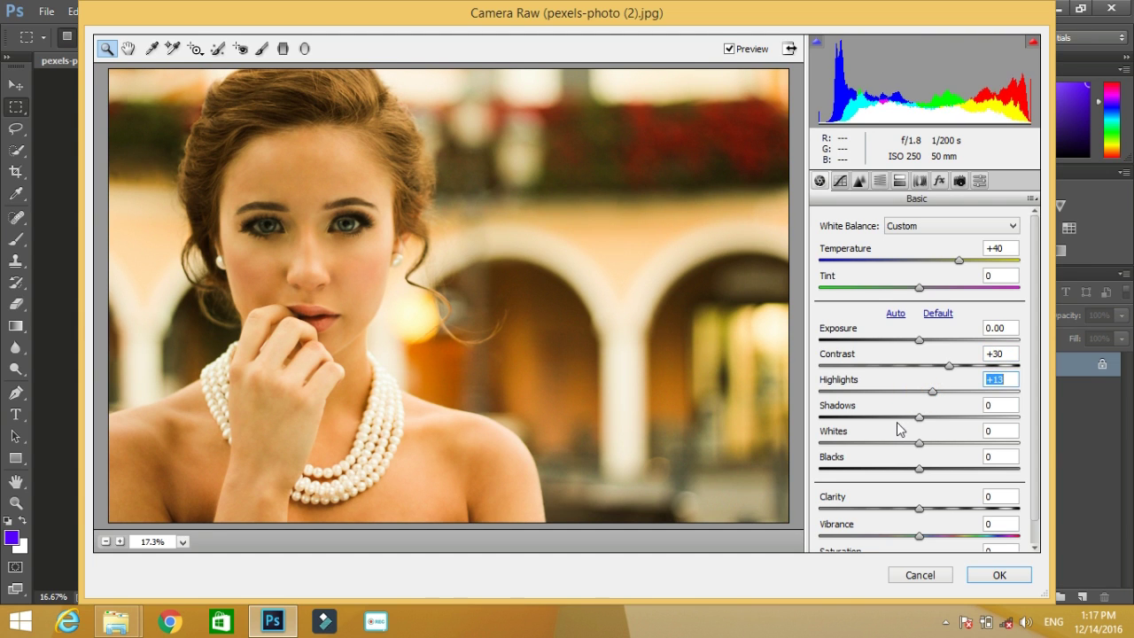
click(893, 417)
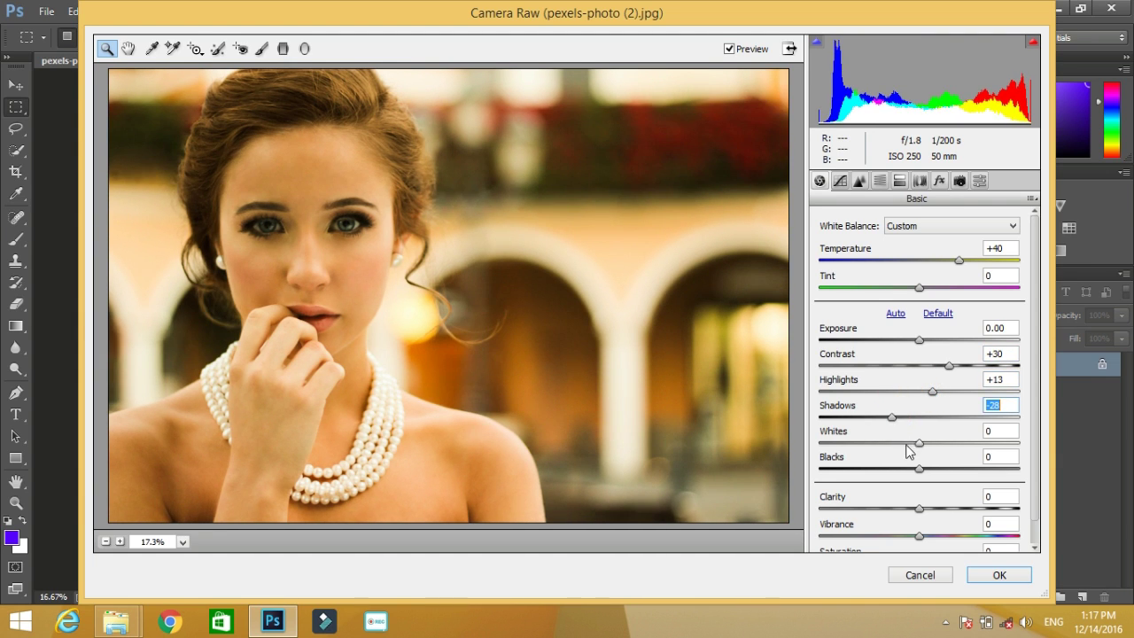
click(896, 442)
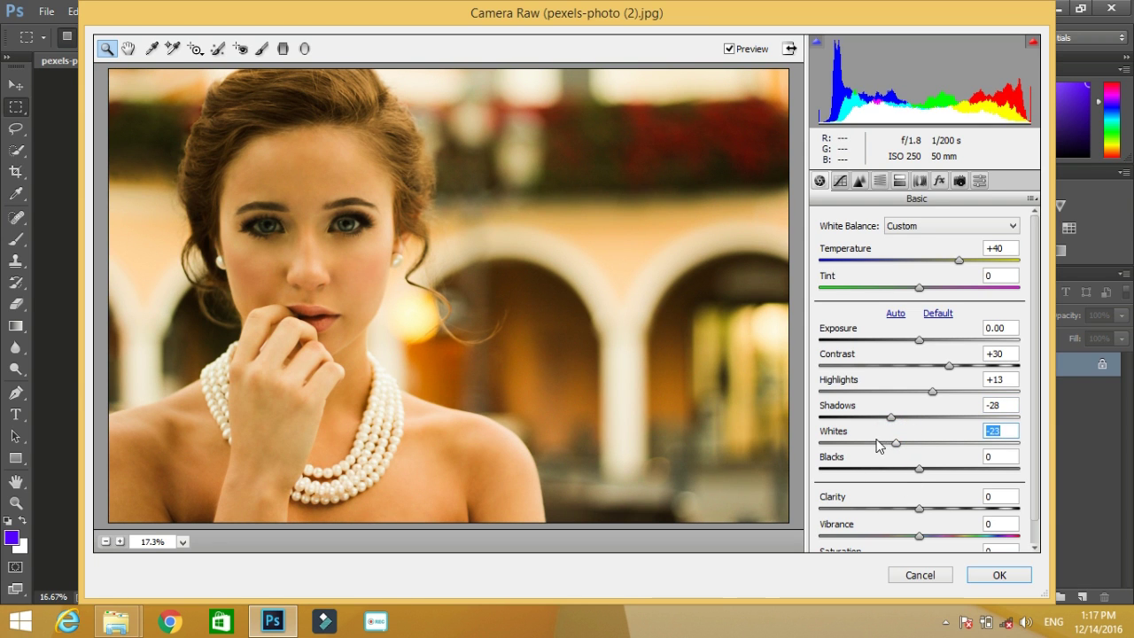
click(890, 469)
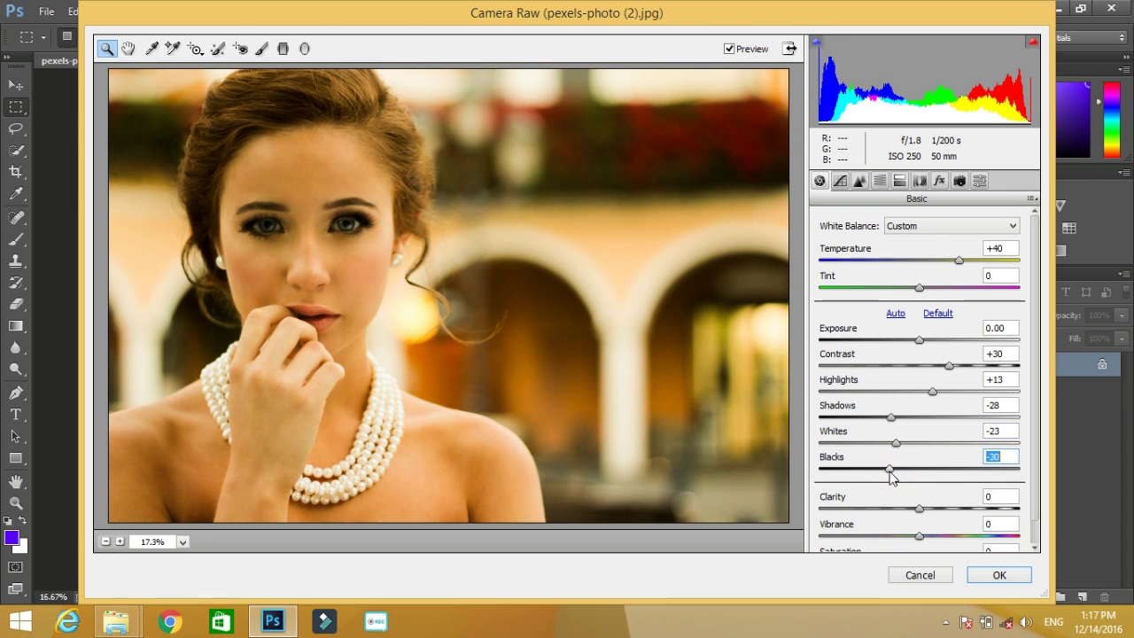
mouse_move(890, 472)
mouse_down()
mouse_move(875, 471)
mouse_move(885, 468)
mouse_up()
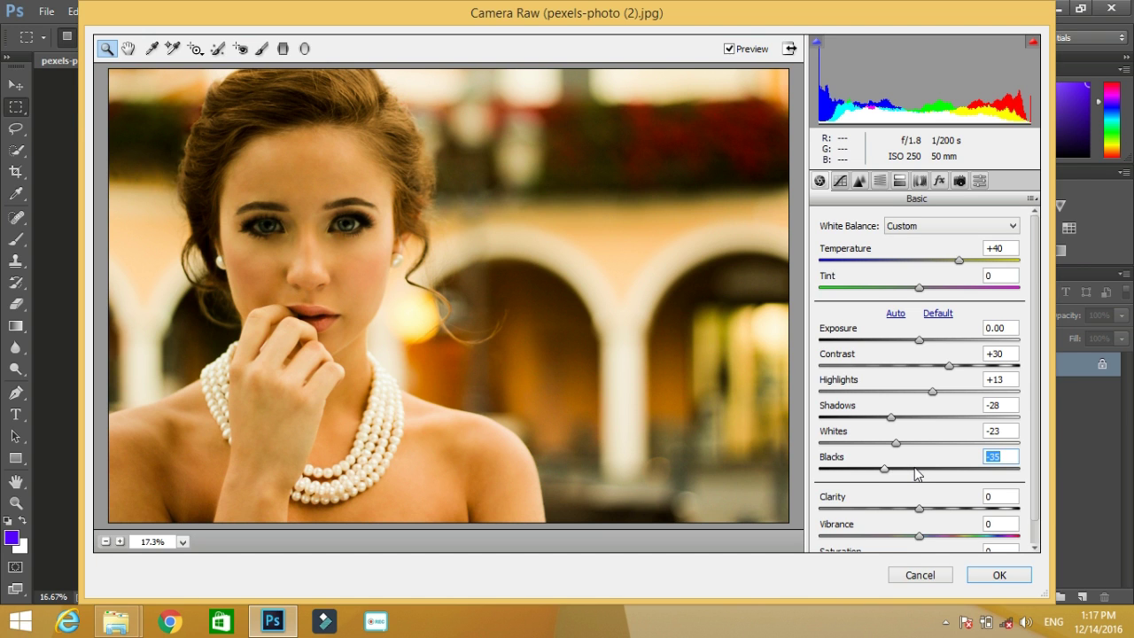
Step: Lower Clarity to -63, check the face zoomed in, then fit and raise Vibrance to +19
click(889, 509)
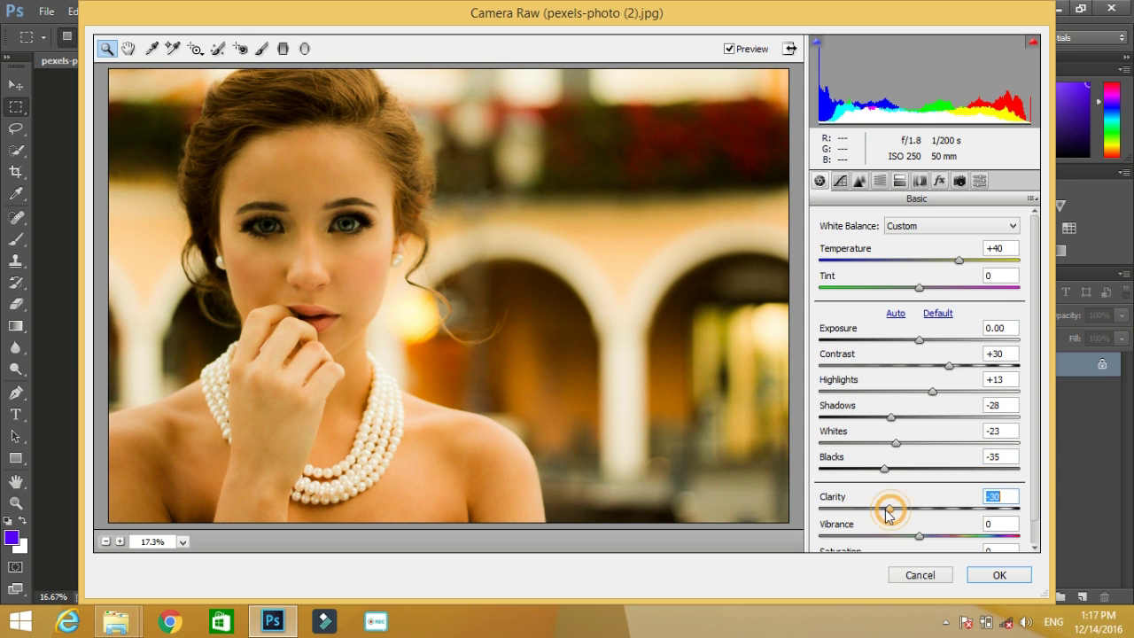
drag(887, 510, 856, 511)
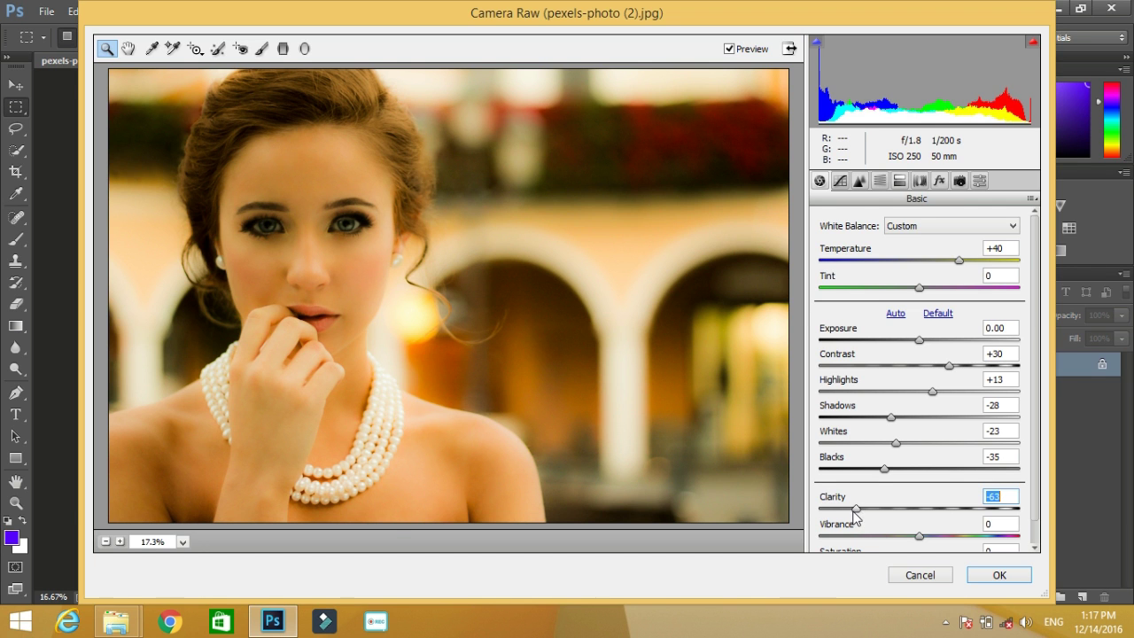
click(300, 206)
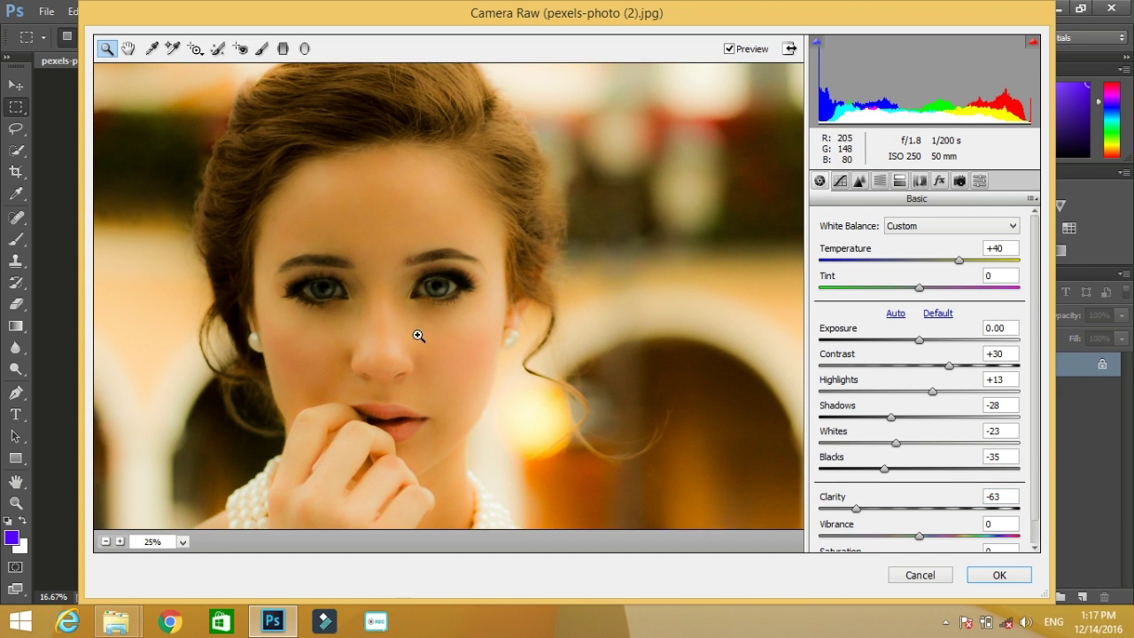
right_click(462, 354)
click(530, 448)
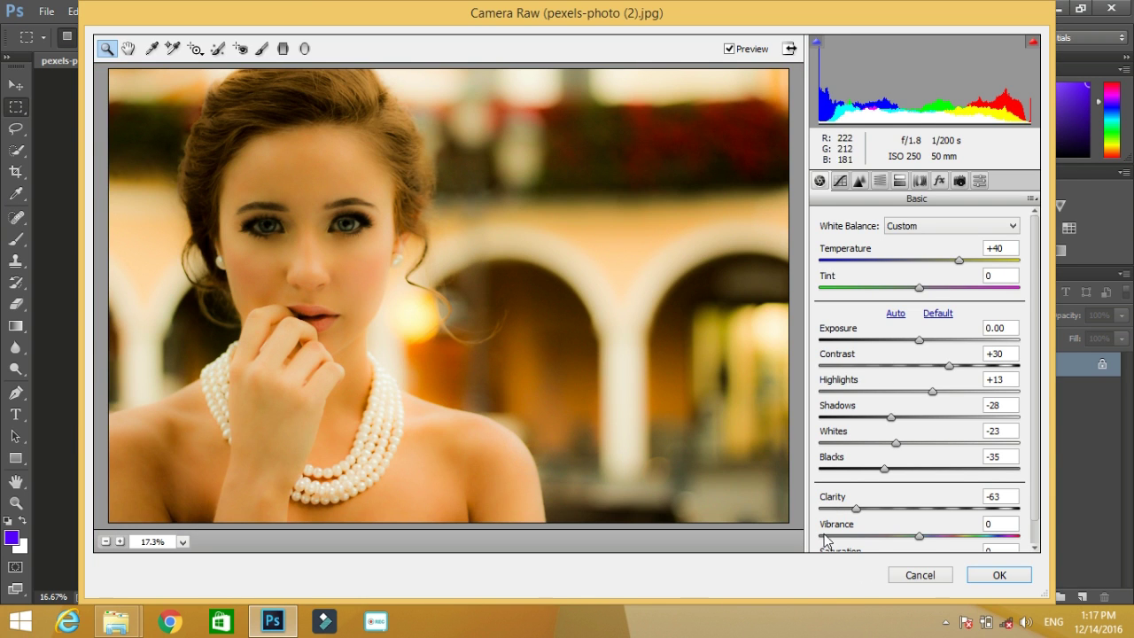
scroll(970, 465, down, 1)
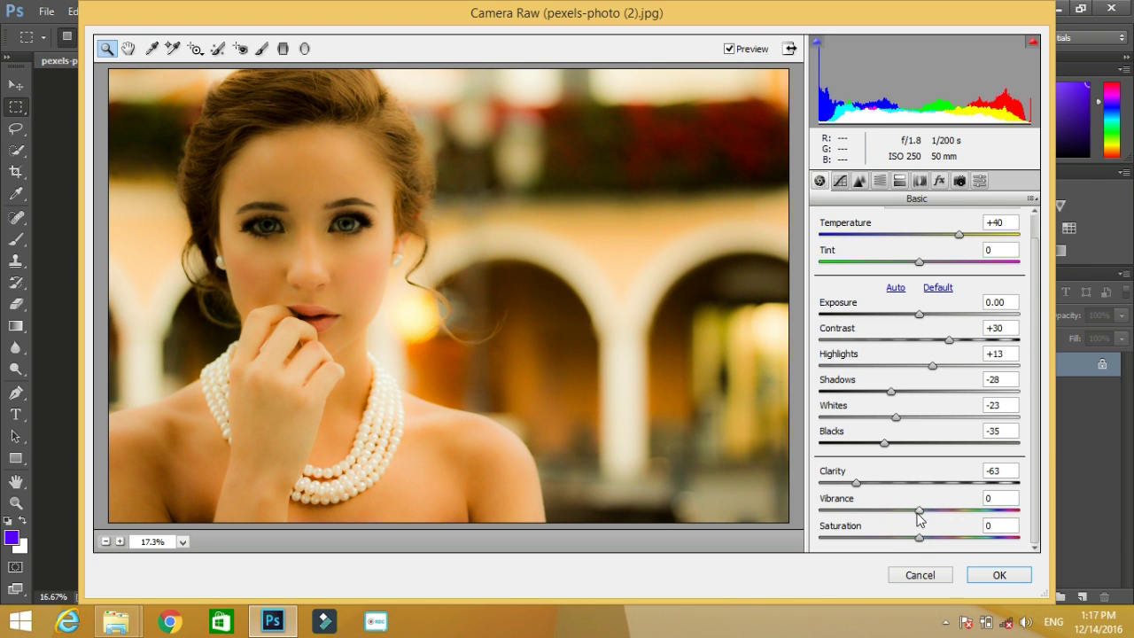
drag(919, 514, 939, 516)
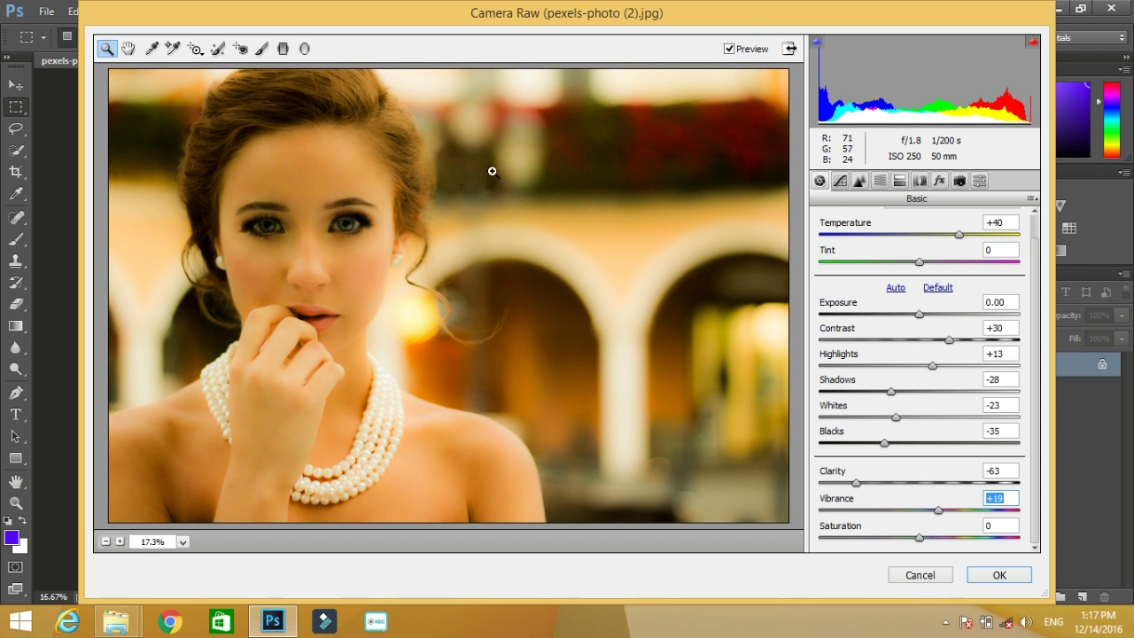
Step: Go past the Tone Curve tab to the Detail sharpening and noise reduction panel
click(840, 181)
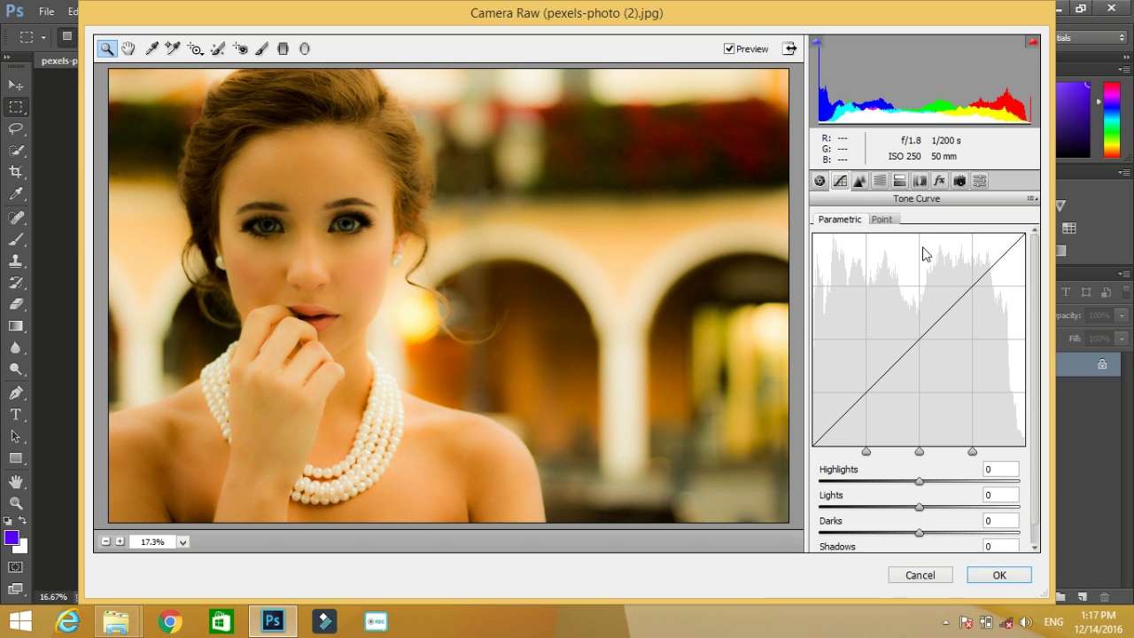
click(859, 180)
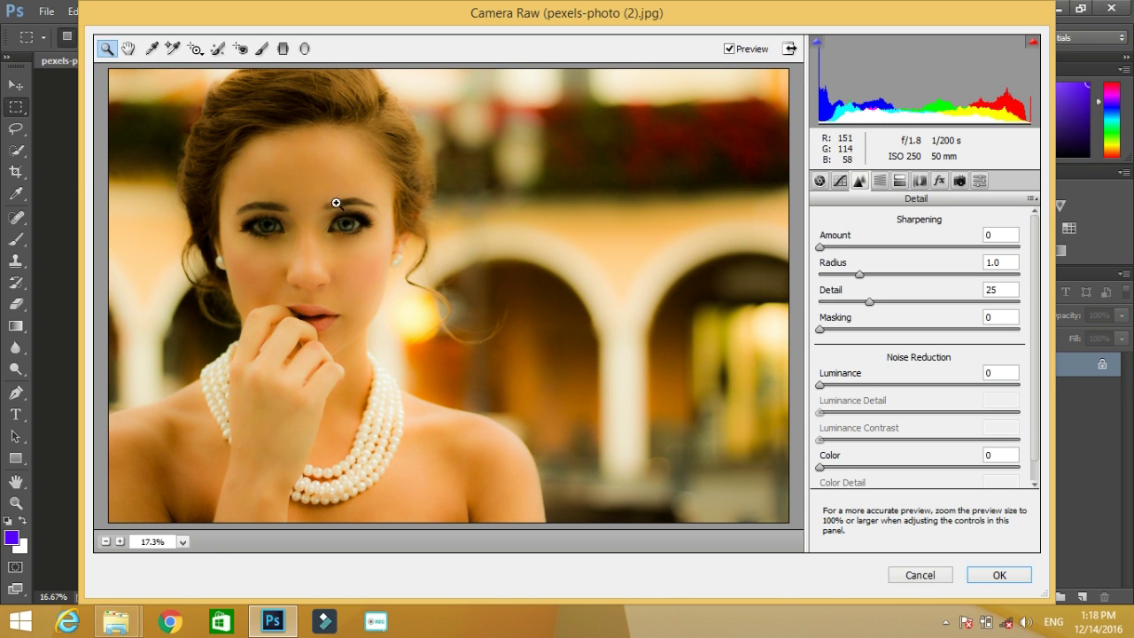
Step: Raise Luminance noise reduction to 33 and bring up the HSL / Grayscale hue controls
click(860, 385)
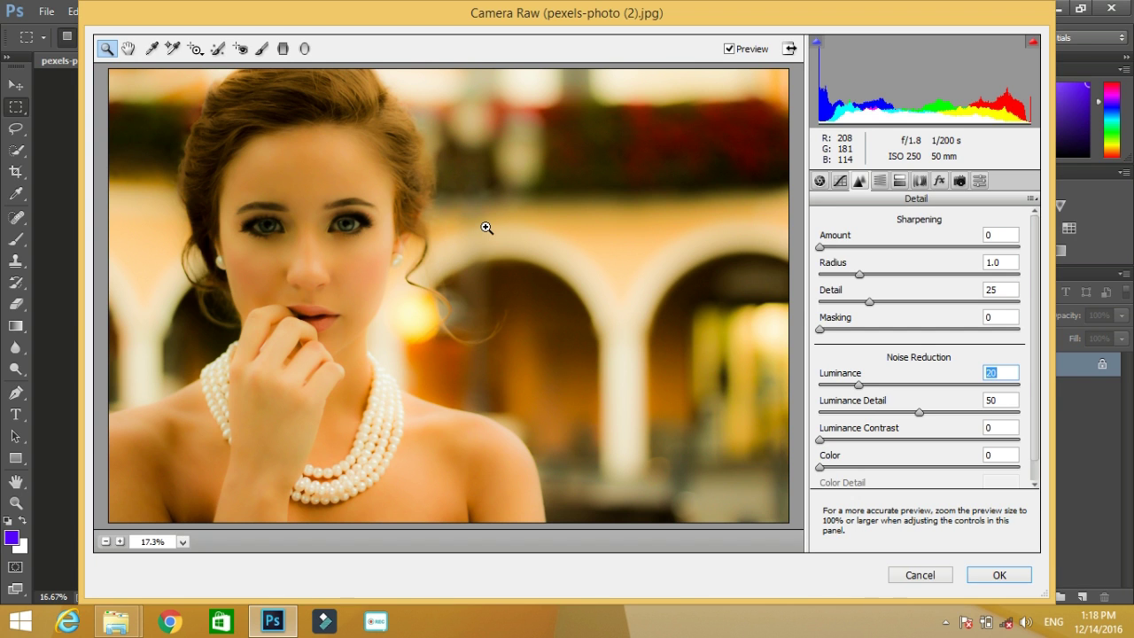
click(877, 385)
drag(886, 385, 890, 389)
click(882, 181)
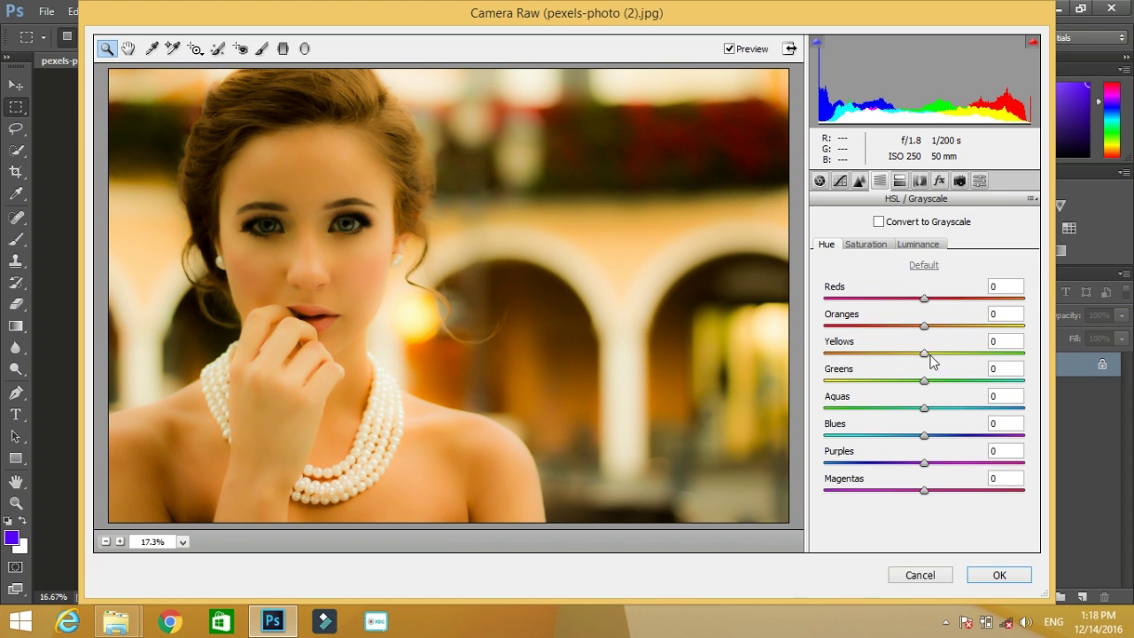
Step: Set hues Yellows +24, Greens -48, Aquas +56, Blues -40, Purples +41, Magentas -16
drag(925, 353, 980, 410)
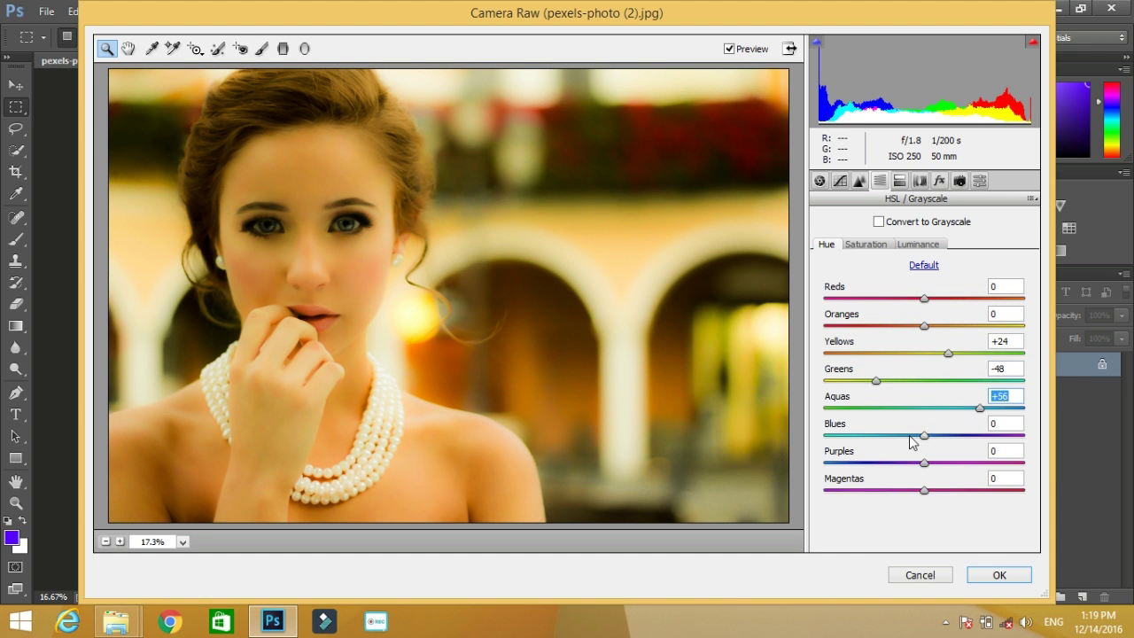
drag(924, 435, 890, 483)
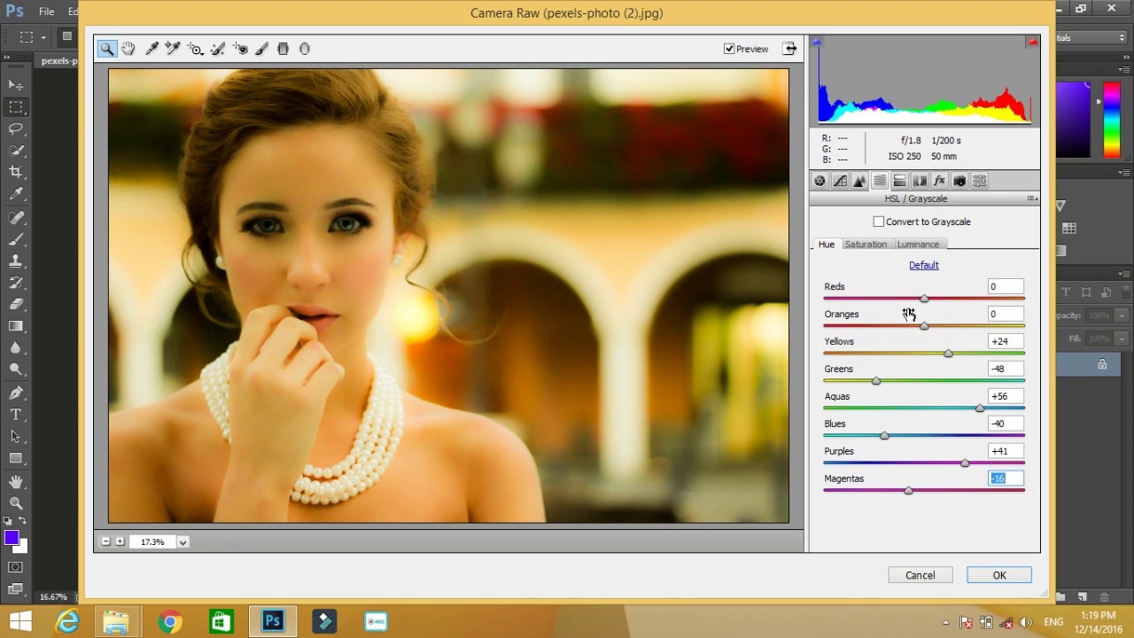
click(899, 181)
click(879, 181)
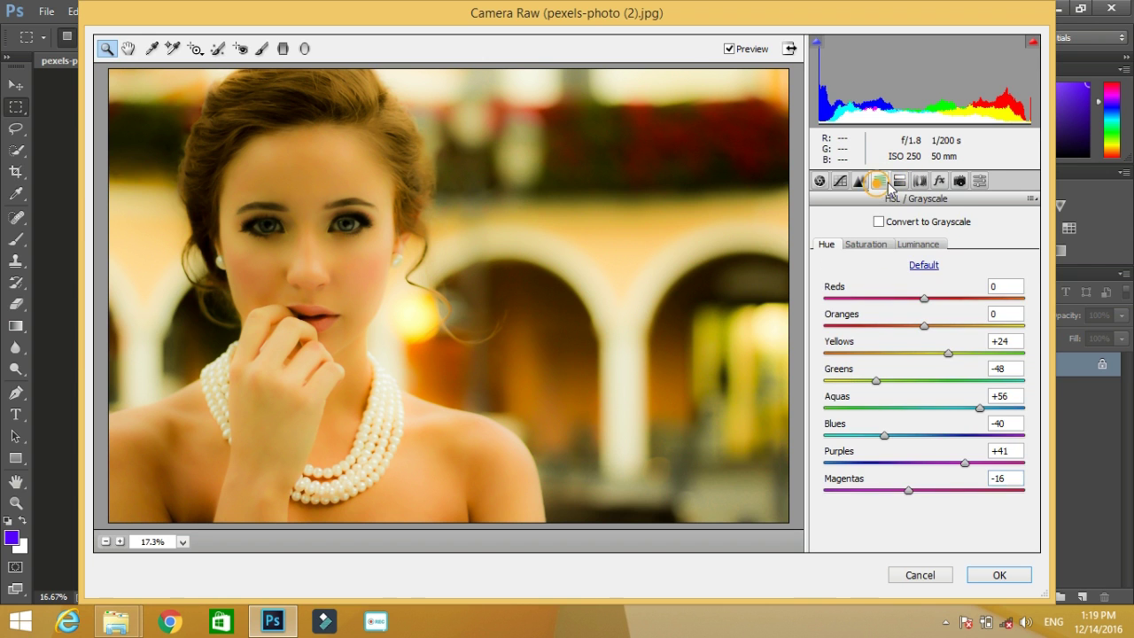
Step: Set the Split Toning Highlights Hue to 110, then go to Lens Corrections
click(901, 181)
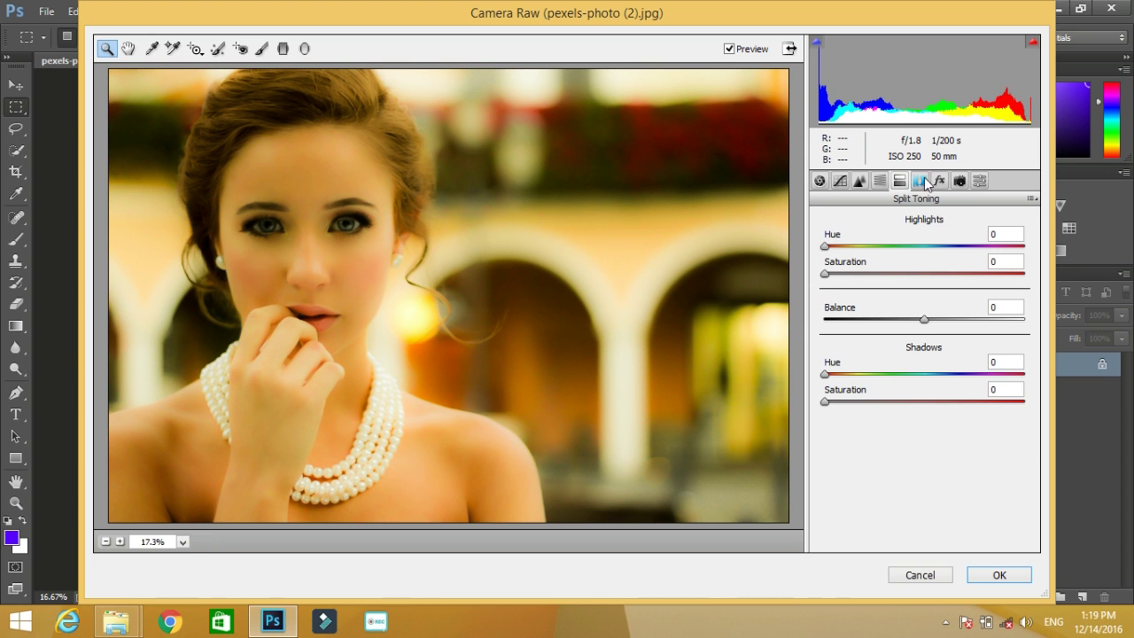
drag(853, 246, 875, 245)
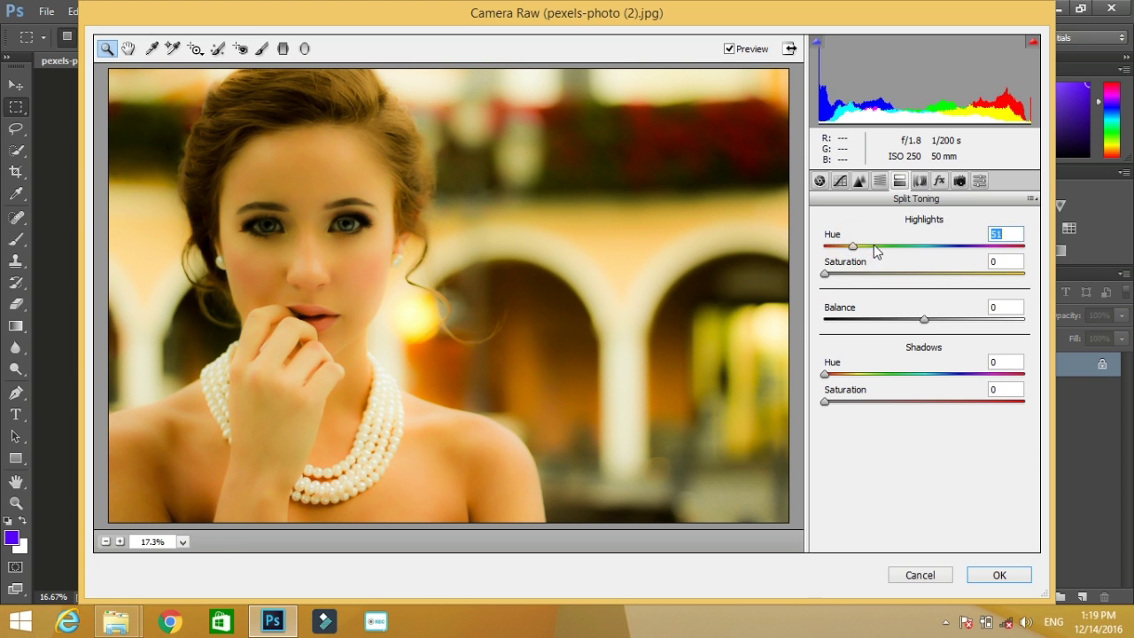
click(886, 247)
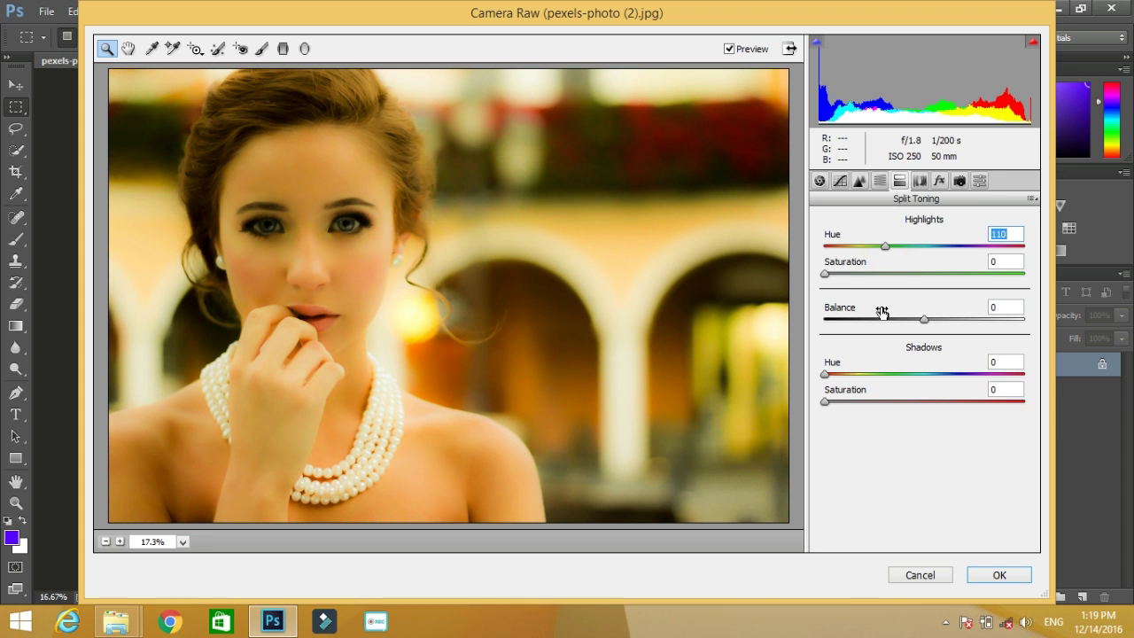
click(919, 181)
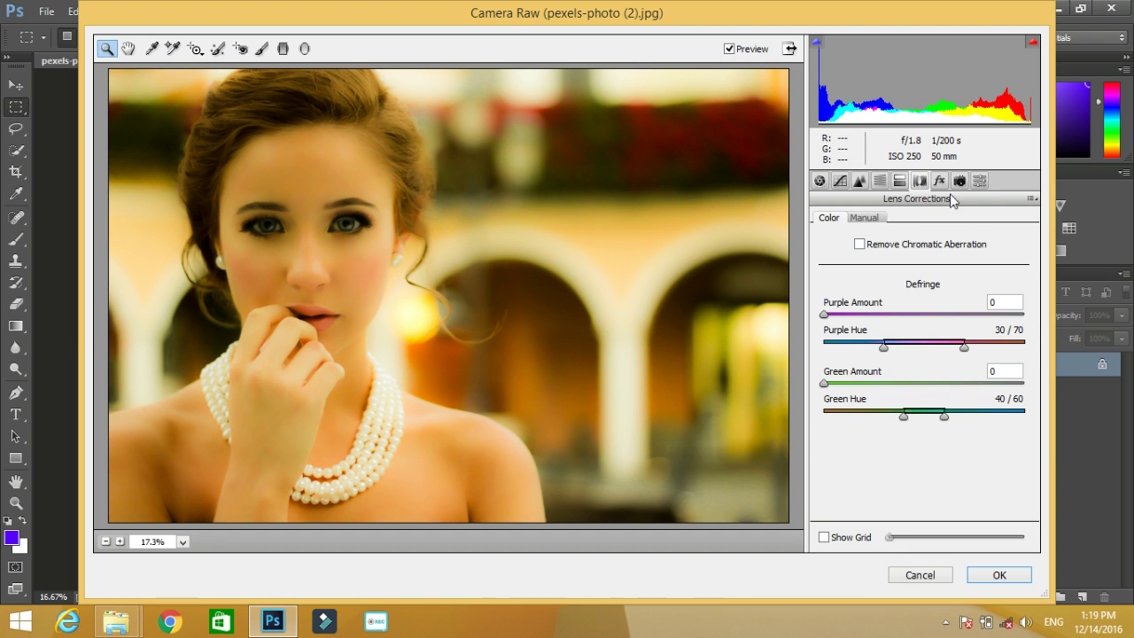
Step: In the Effects tab set Post Crop Vignetting Amount to -23 and Feather to 57
click(941, 182)
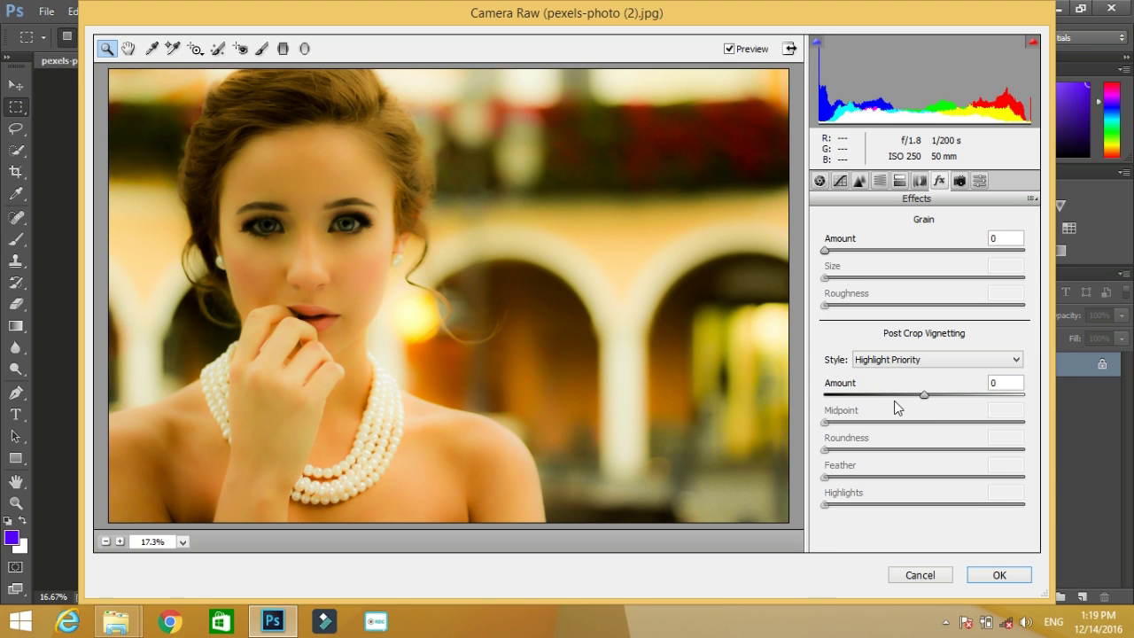
drag(923, 398, 910, 392)
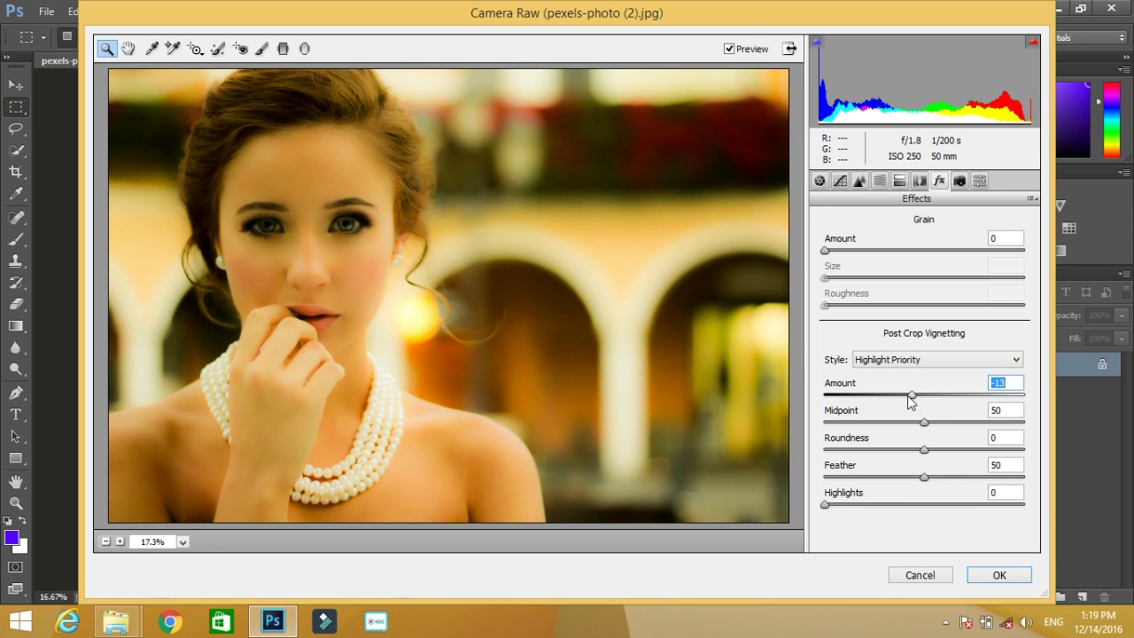
drag(909, 395, 899, 396)
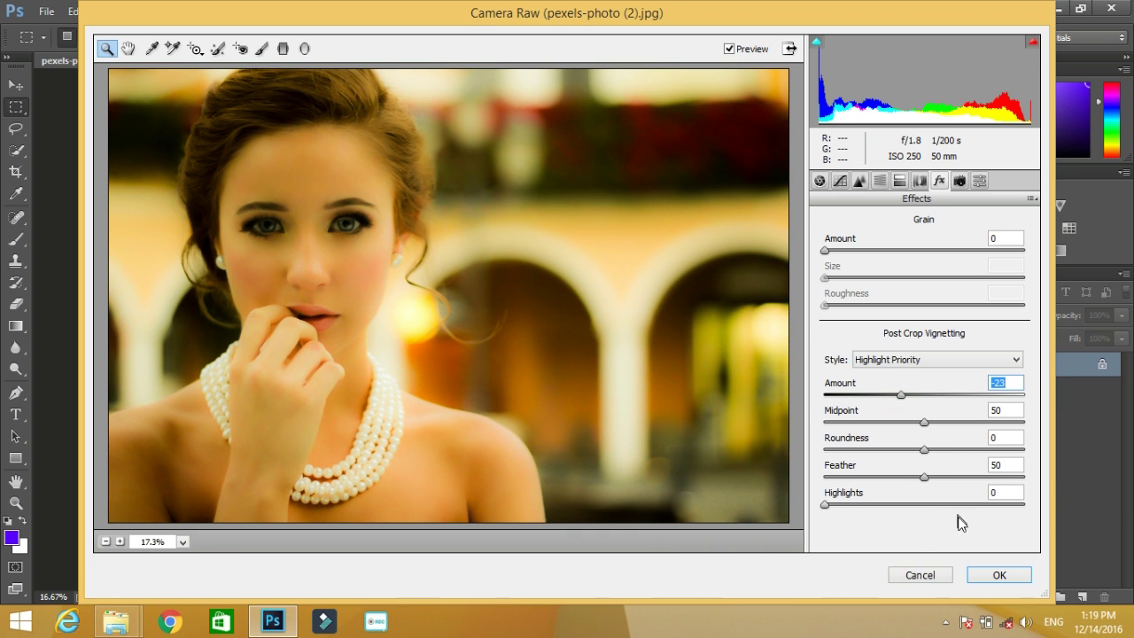
click(924, 478)
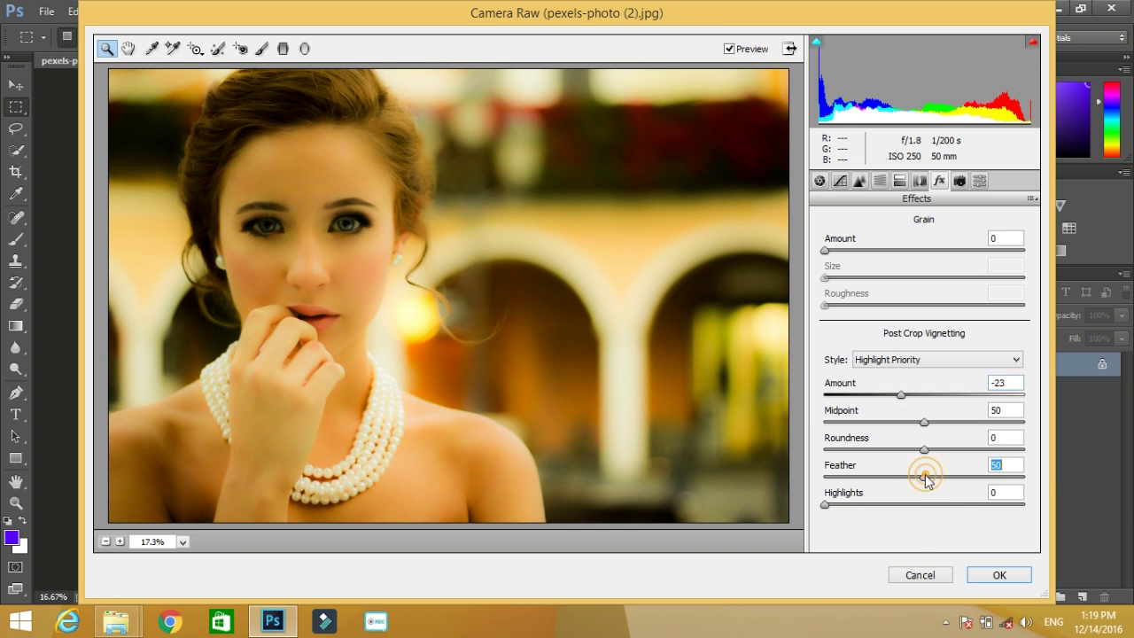
drag(925, 476, 942, 485)
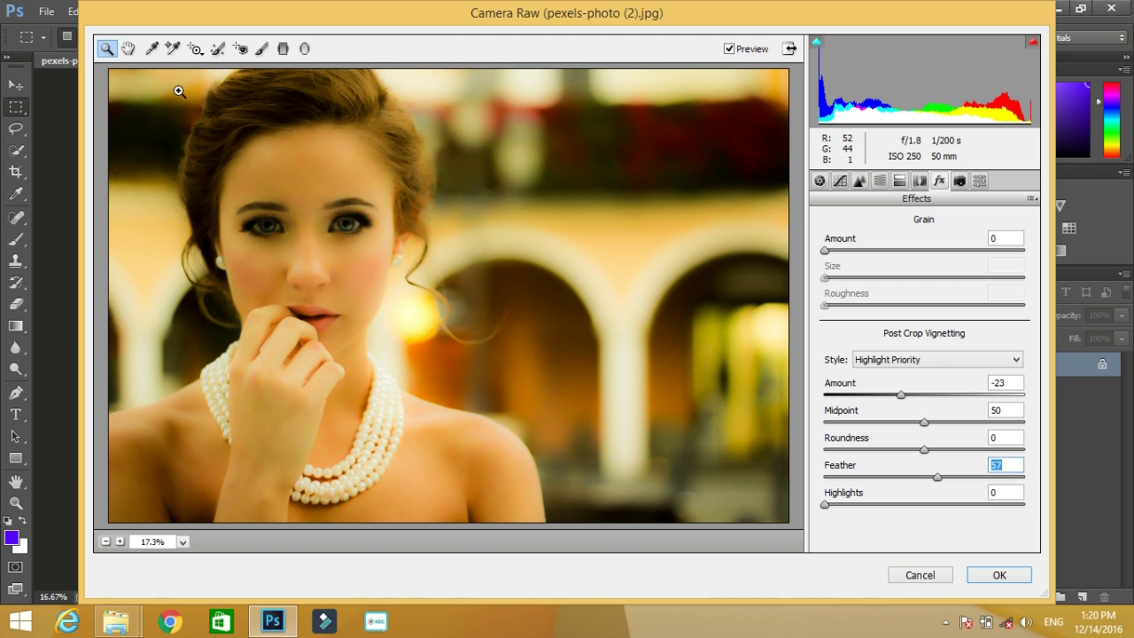
Step: Choose the Adjustment Brush at Exposure +0.50 and place a pin on the background
click(263, 49)
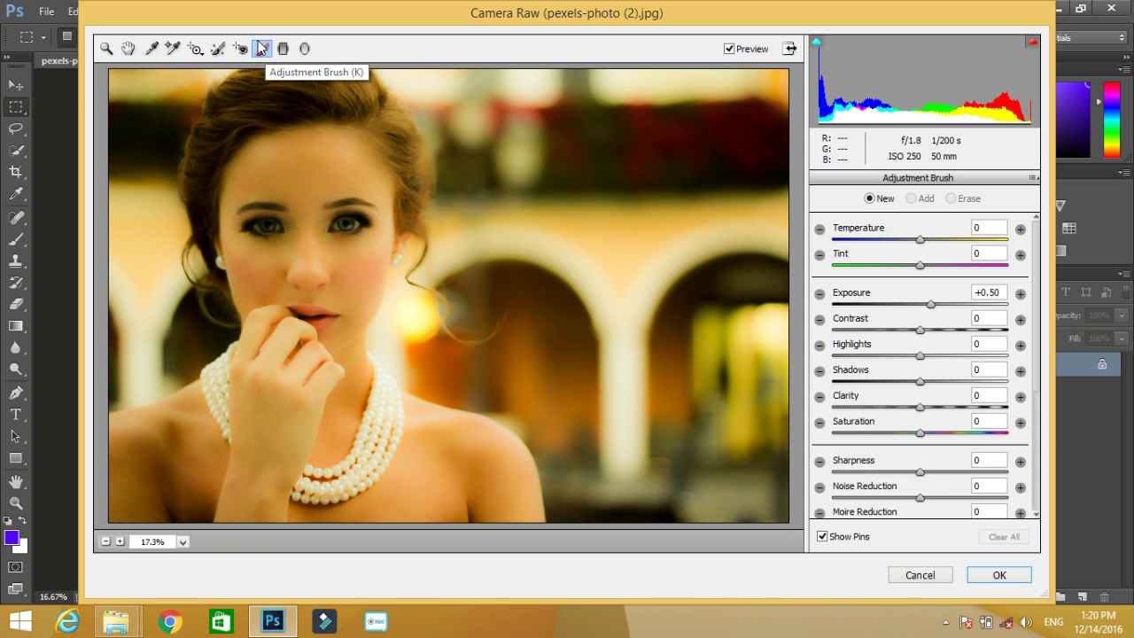
key(z)
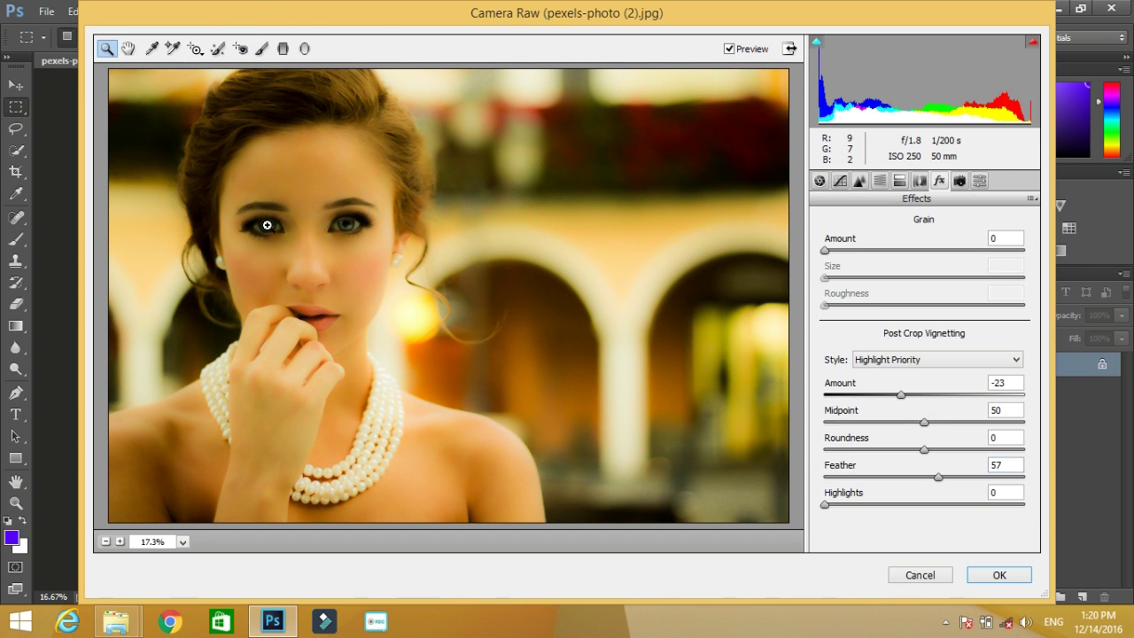
key(k)
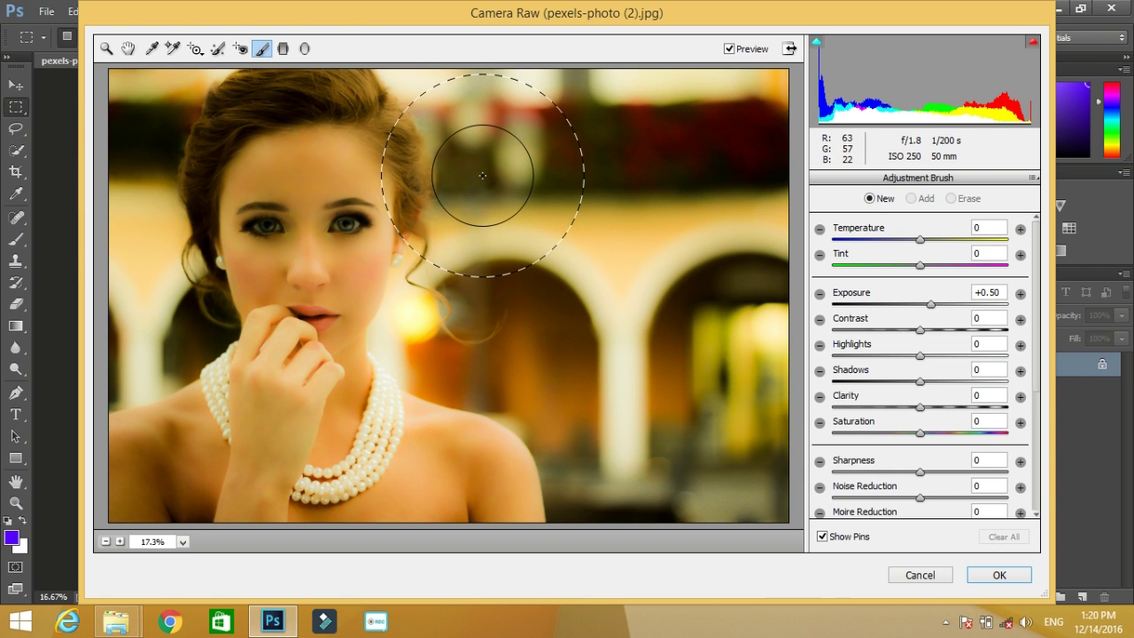
click(576, 185)
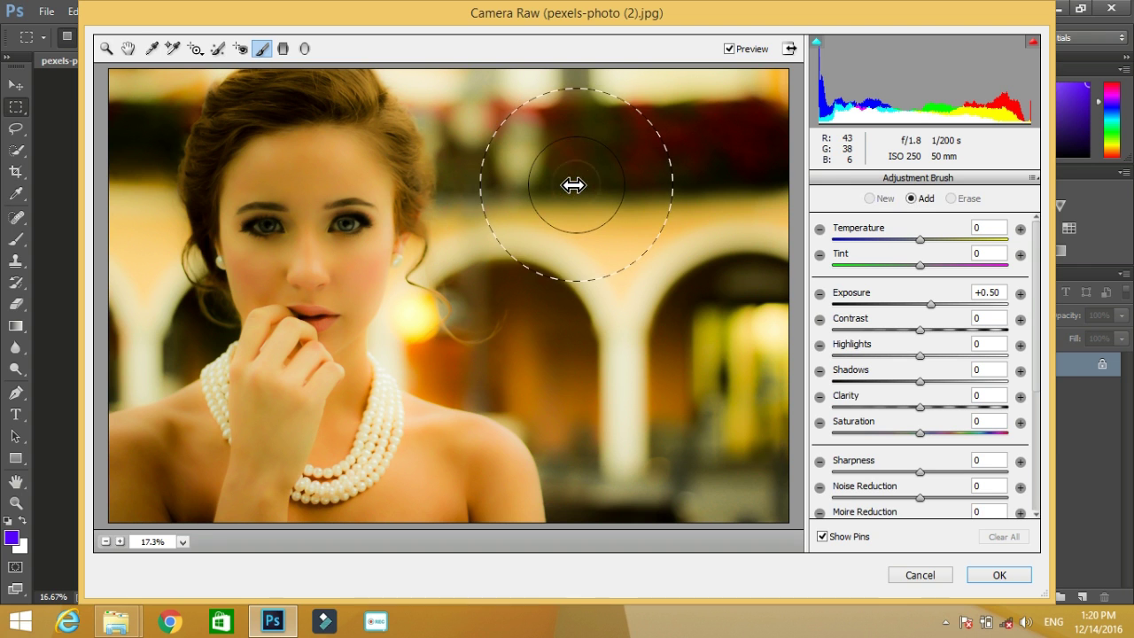
Step: Shrink the brush, undo the stray pin, and paint over the arches and left edge
key(bracketleft)
key(bracketleft)
key(bracketleft)
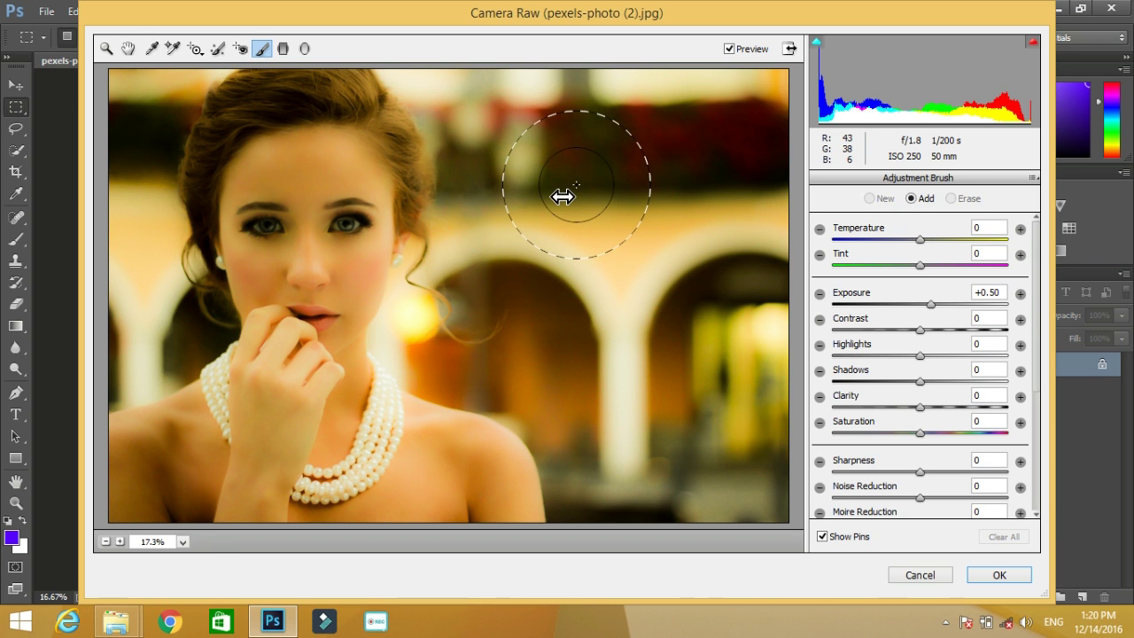
key(ctrl+z)
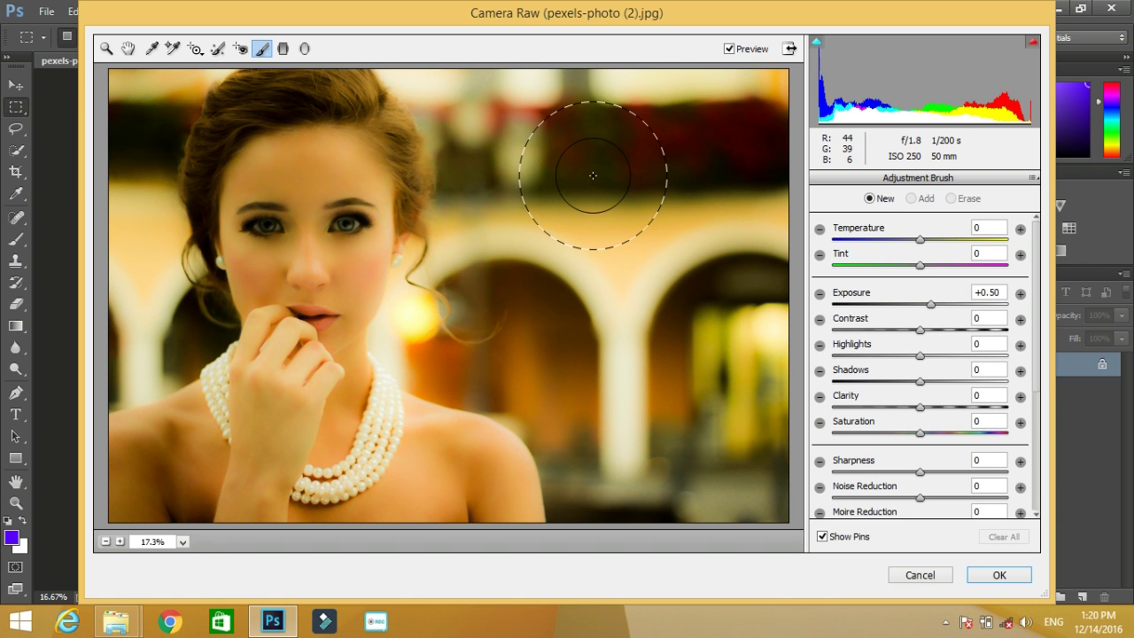
mouse_move(593, 176)
mouse_down()
mouse_move(652, 209)
mouse_move(492, 125)
mouse_move(725, 73)
mouse_move(719, 338)
mouse_move(729, 161)
mouse_move(527, 223)
mouse_move(600, 314)
mouse_move(494, 388)
mouse_move(508, 340)
mouse_move(648, 370)
mouse_move(661, 424)
mouse_move(615, 392)
mouse_move(709, 408)
mouse_move(694, 217)
mouse_move(654, 182)
mouse_move(722, 418)
mouse_move(591, 308)
mouse_move(534, 304)
mouse_move(581, 351)
mouse_move(538, 339)
mouse_move(660, 491)
mouse_up()
mouse_move(127, 96)
mouse_down()
mouse_move(92, 334)
mouse_move(171, 100)
mouse_move(138, 297)
mouse_move(90, 364)
mouse_move(241, 316)
mouse_move(589, 116)
mouse_move(572, 233)
mouse_move(718, 180)
mouse_move(697, 373)
mouse_move(609, 346)
mouse_move(684, 481)
mouse_up()
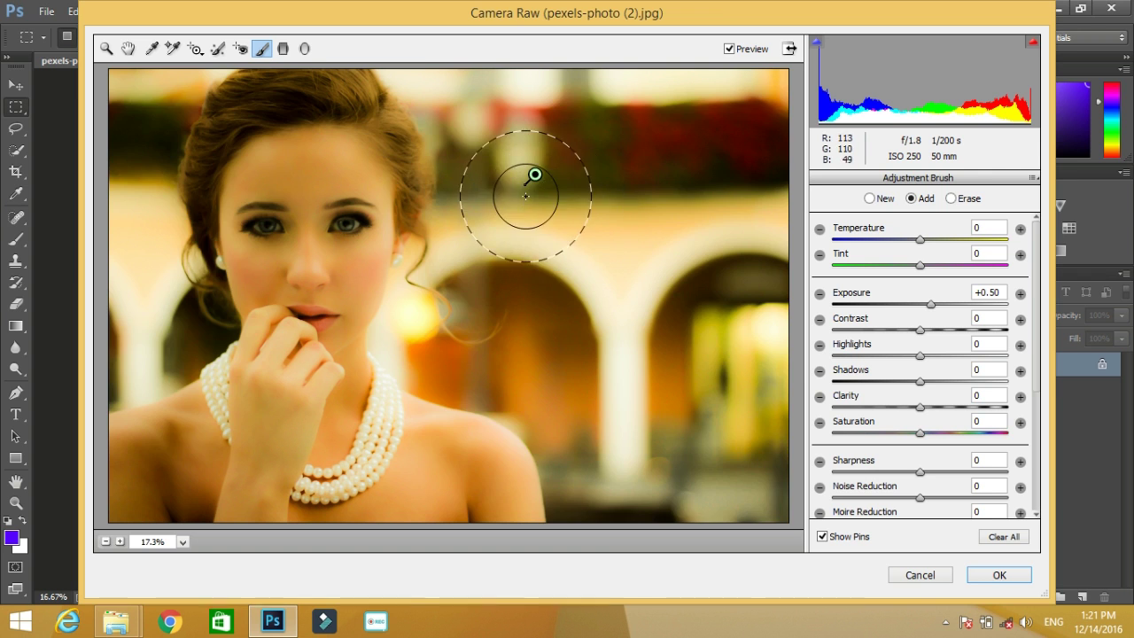
mouse_move(534, 174)
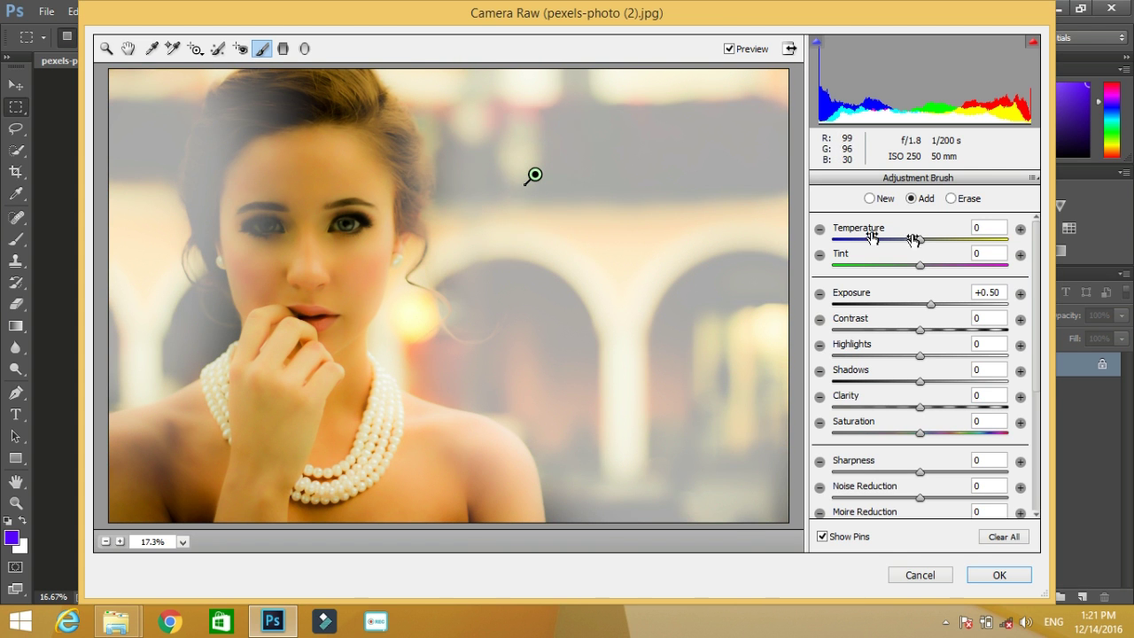
drag(923, 238, 831, 247)
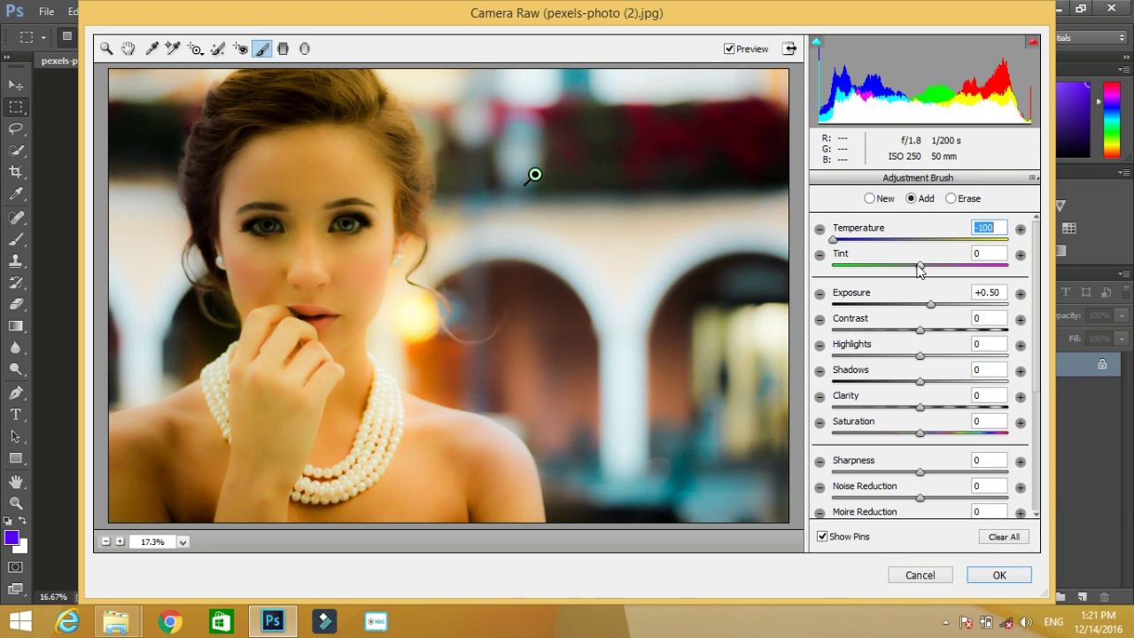
drag(920, 265, 980, 265)
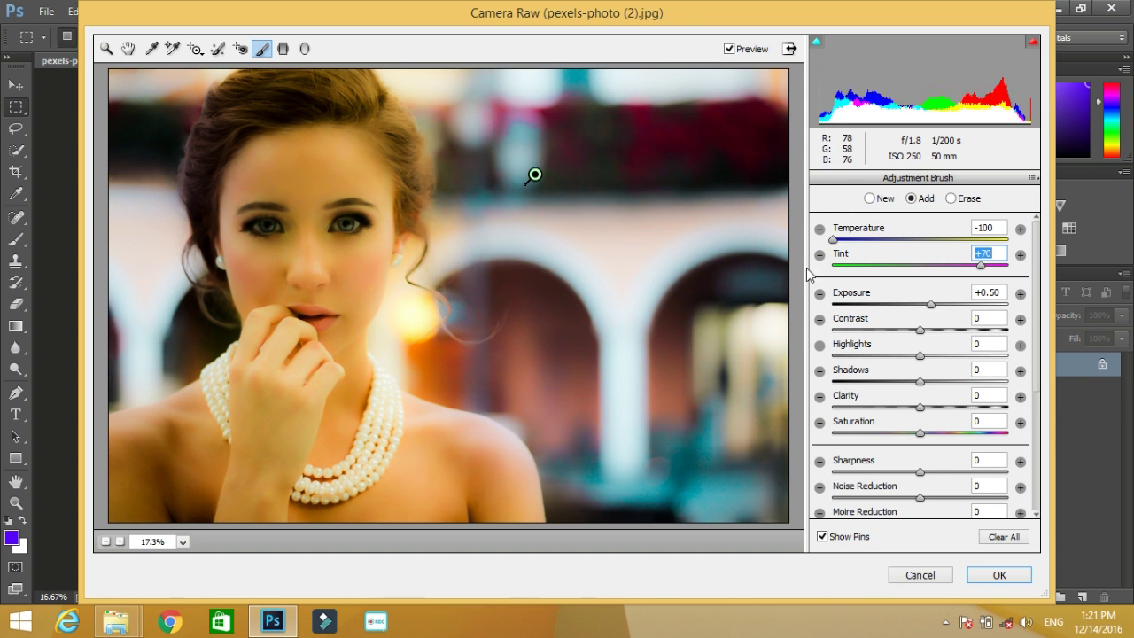
click(992, 227)
text(0)
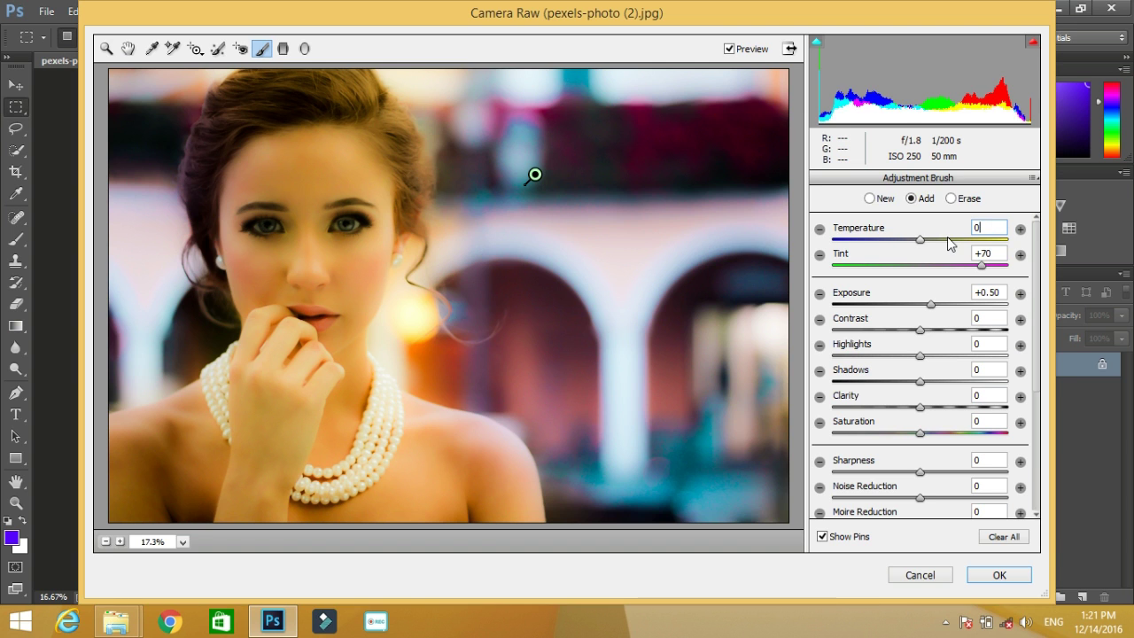
click(997, 253)
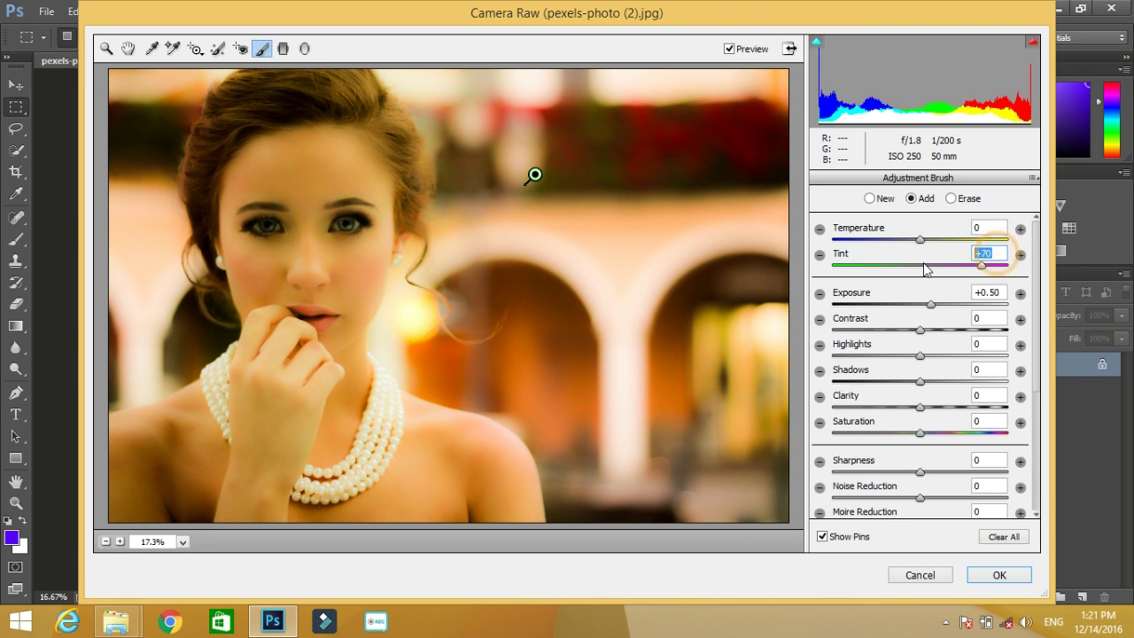
text(0)
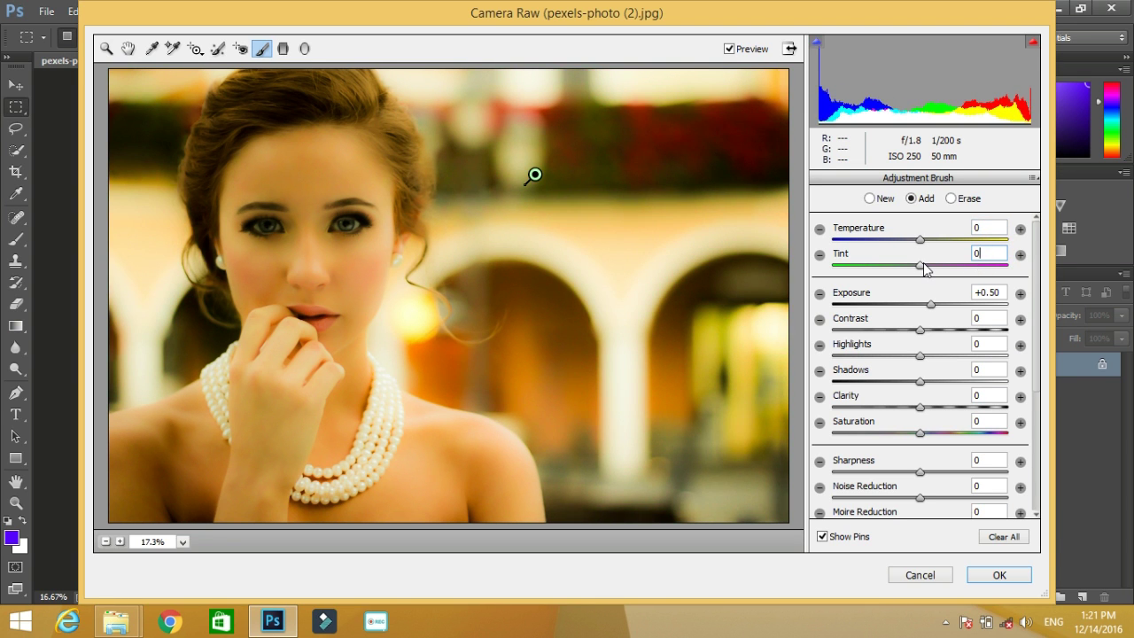